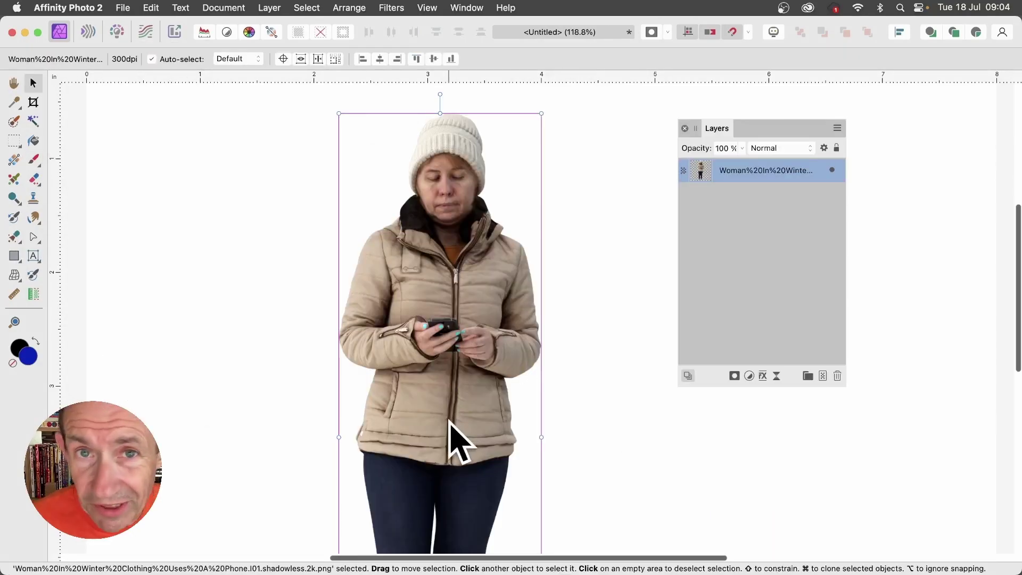
Nudge the woman photo up slightly and duplicate it twice into three identical layers.
drag(438, 365, 429, 341)
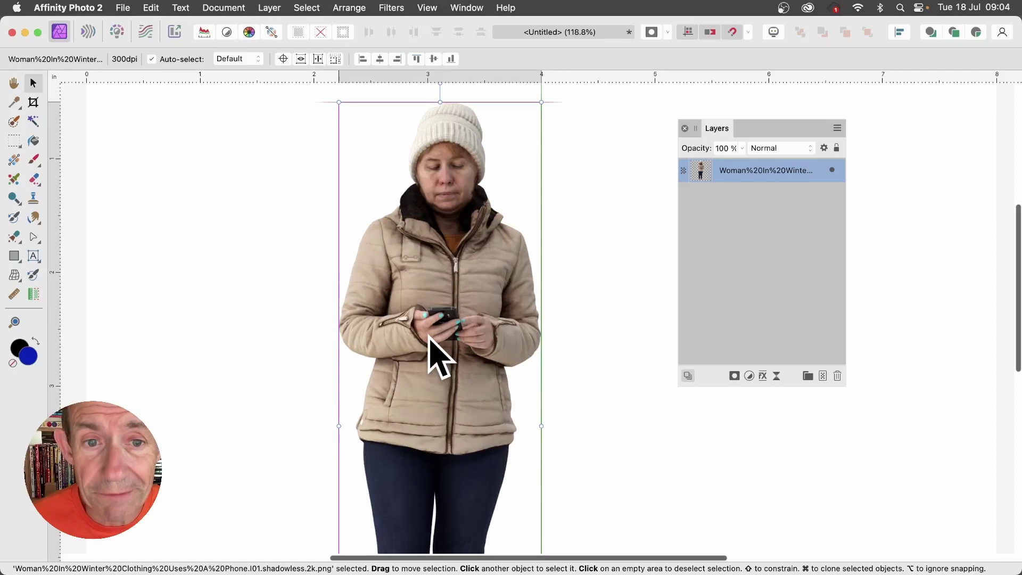
click(270, 8)
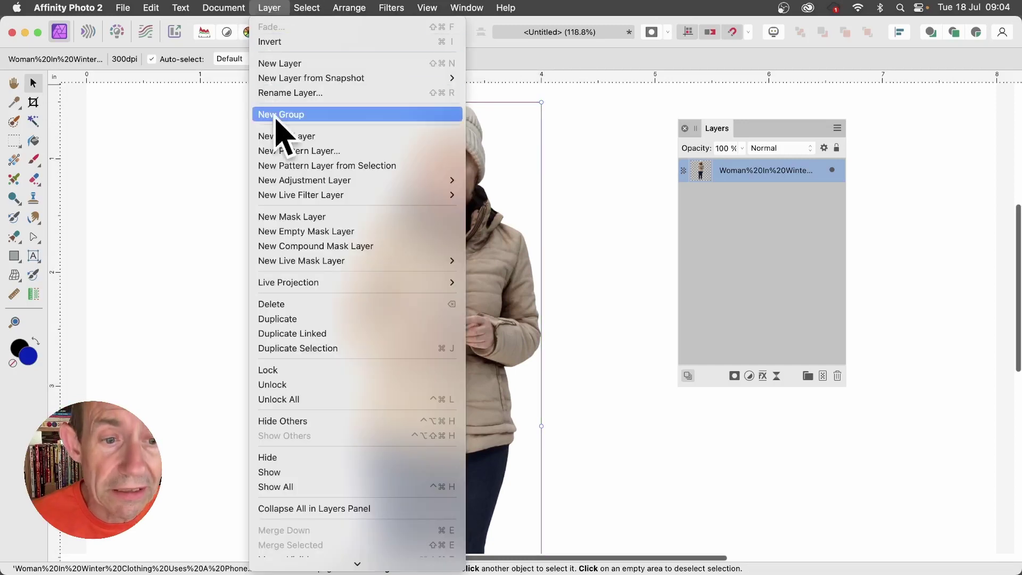
click(300, 319)
click(269, 7)
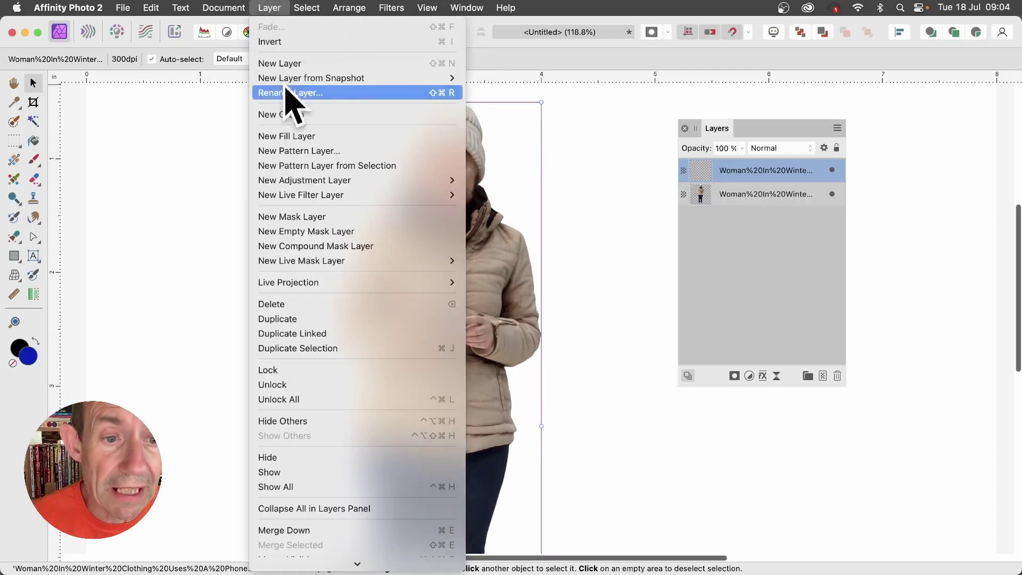
click(294, 321)
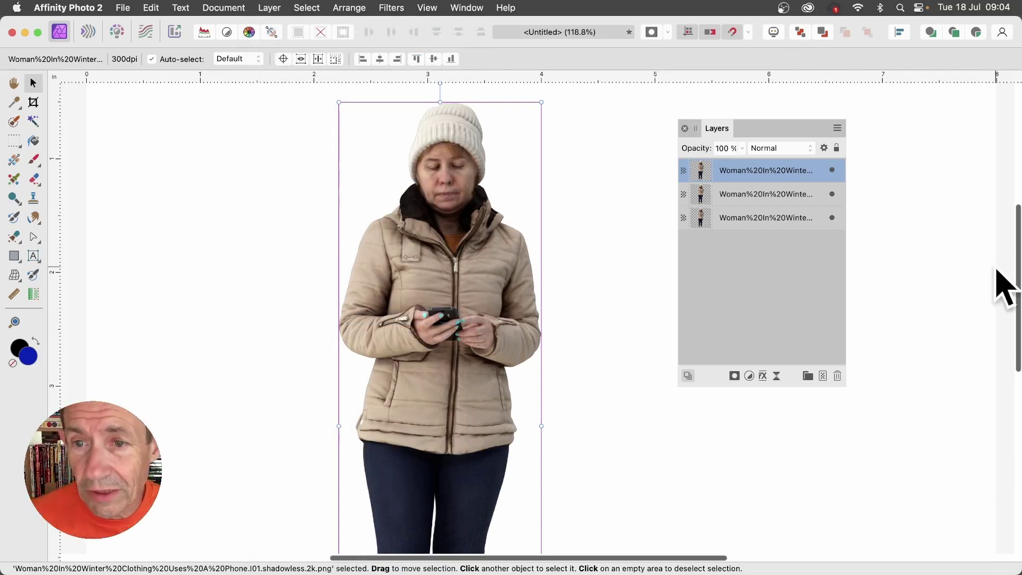
Apply a 65.6 px Gaussian Blur to the bottom woman layer.
click(743, 219)
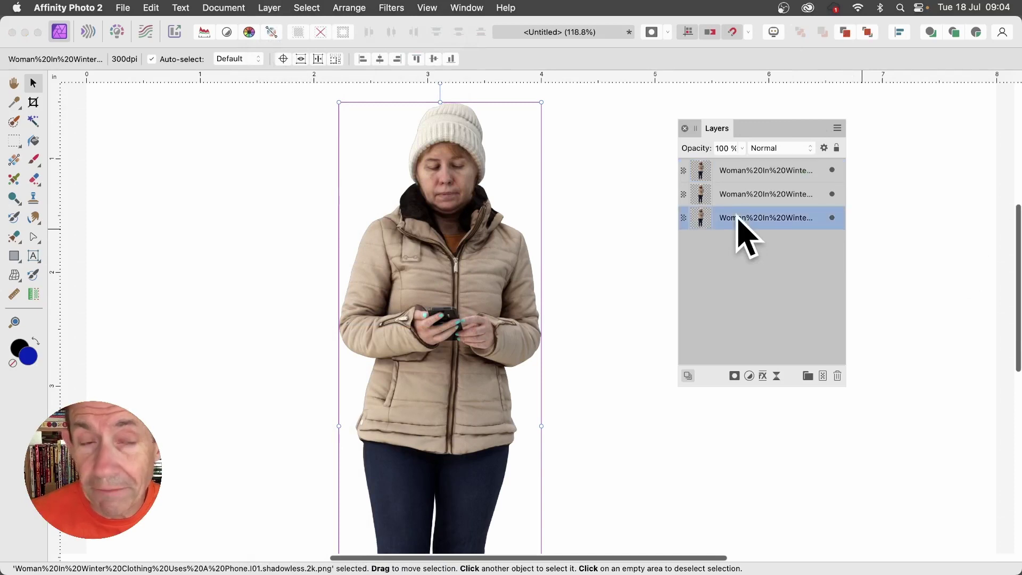
click(390, 8)
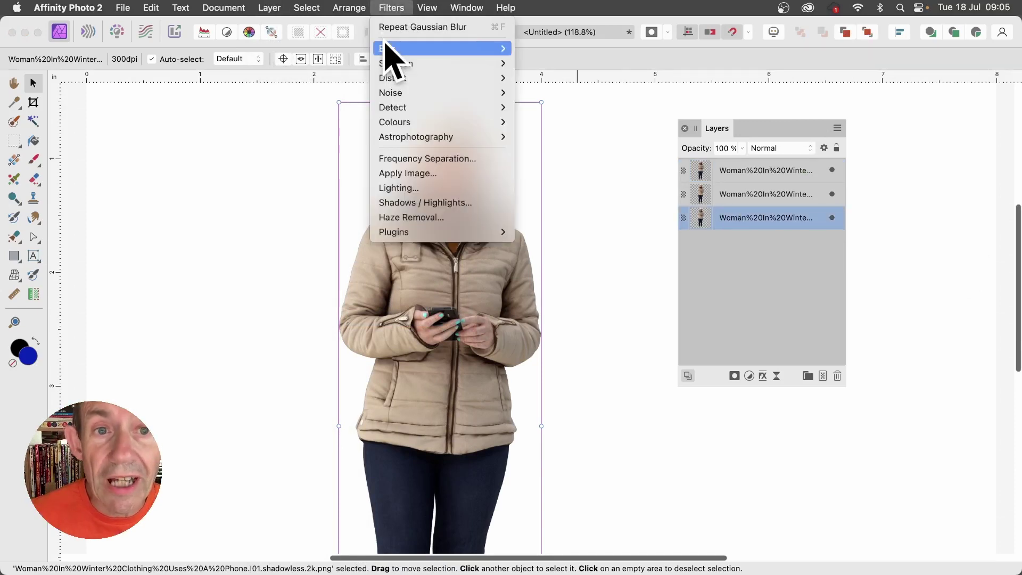
mouse_move(389, 48)
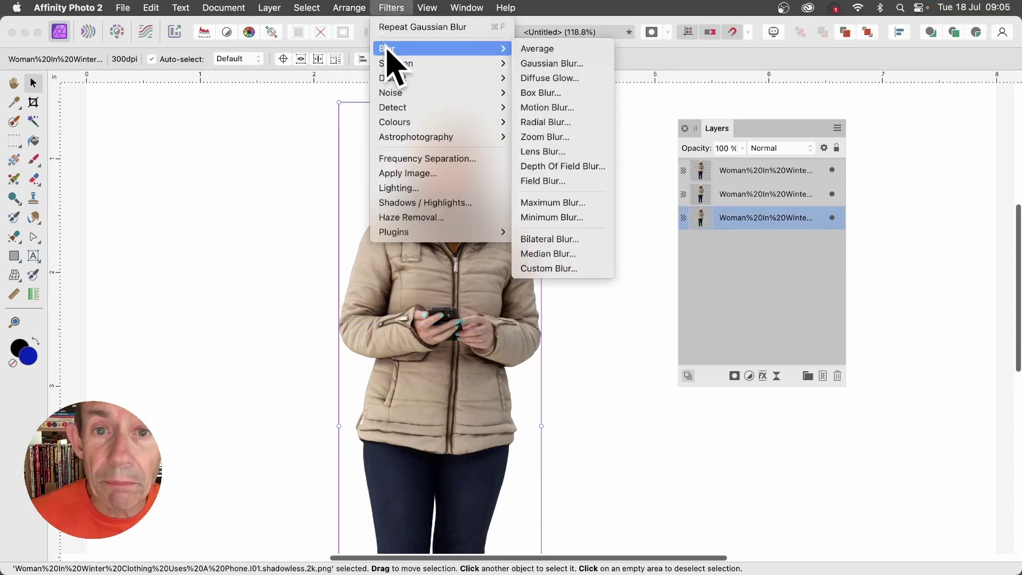
click(584, 64)
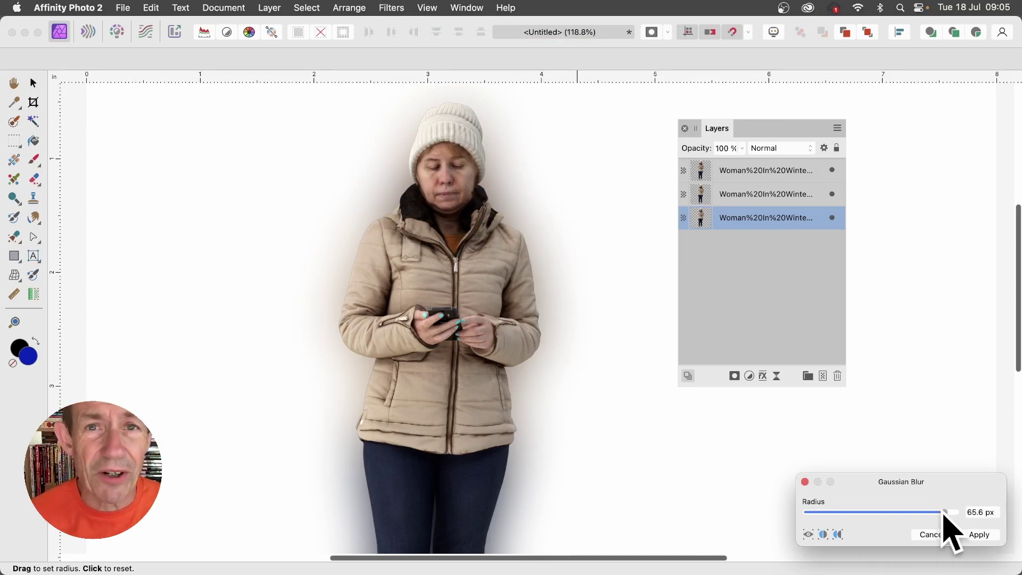
click(978, 535)
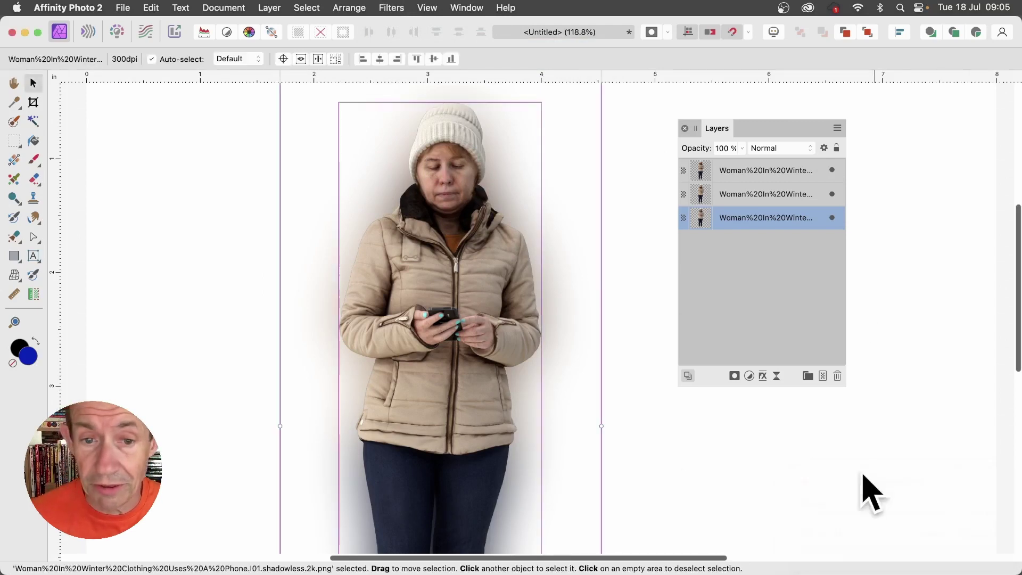
Give the middle woman layer a black Outline effect of about 5.6 px.
click(748, 198)
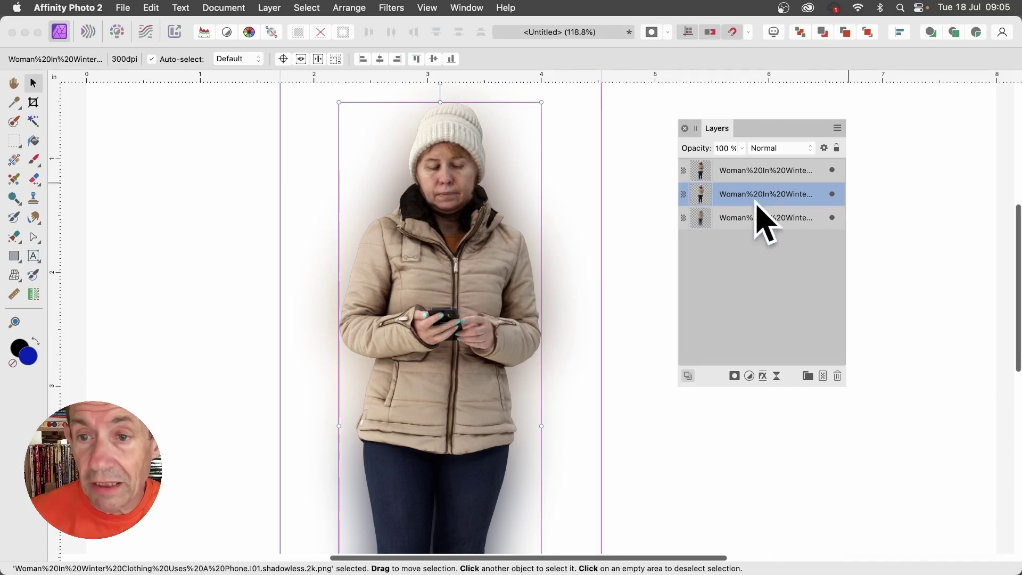
click(764, 376)
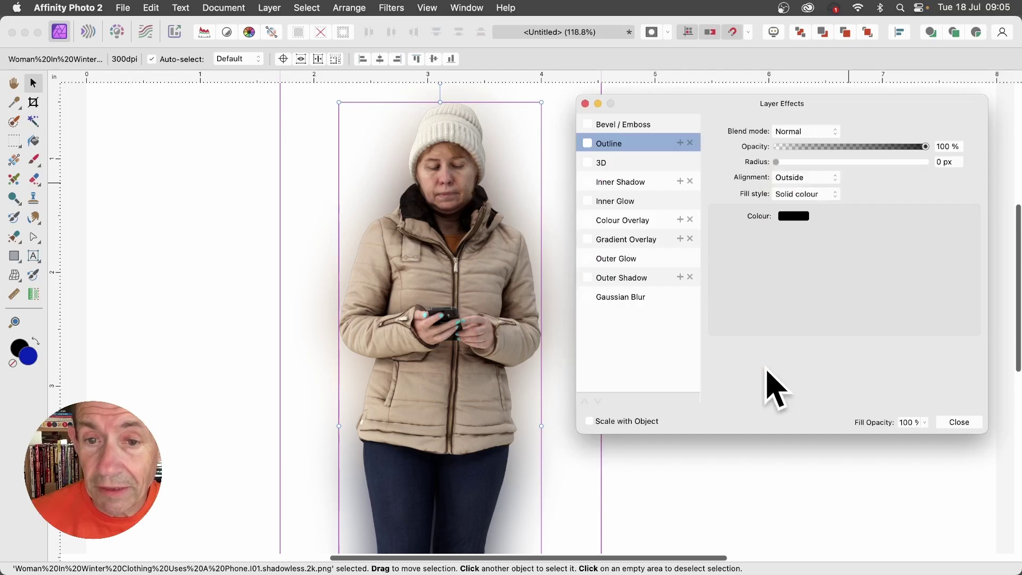
click(587, 143)
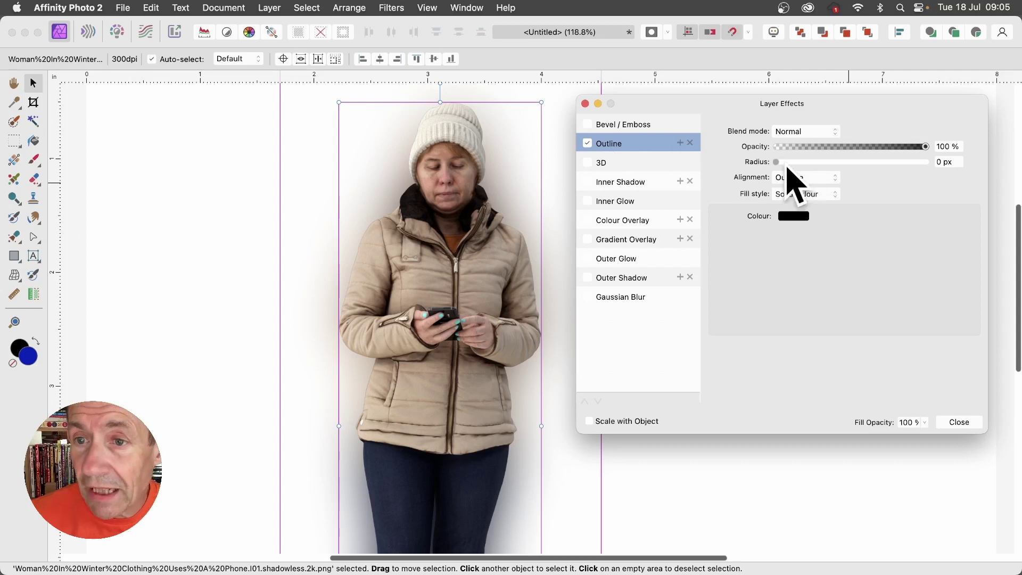
drag(779, 162, 838, 191)
click(950, 422)
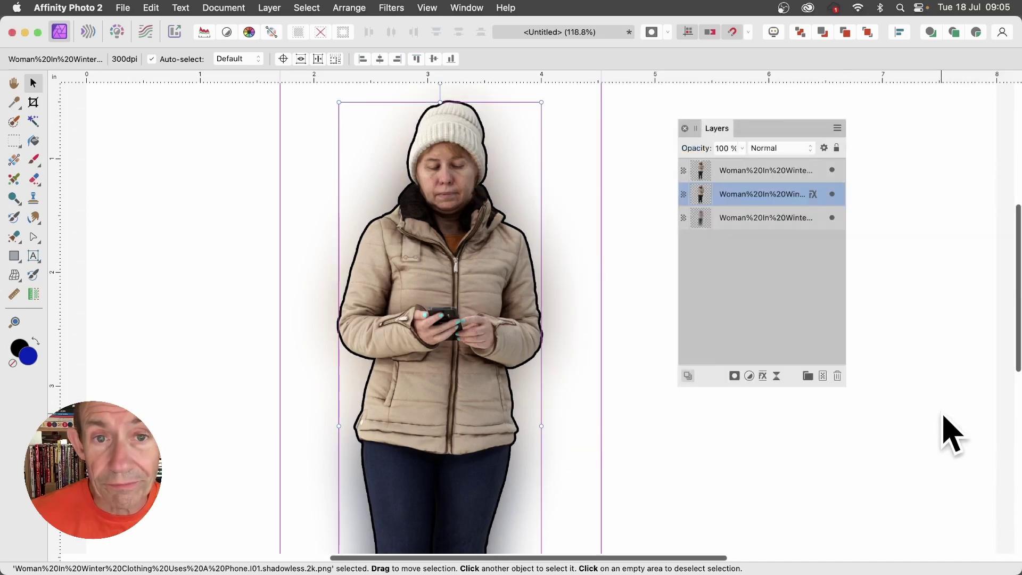
Set the top woman layer's blend mode to Erase.
click(751, 176)
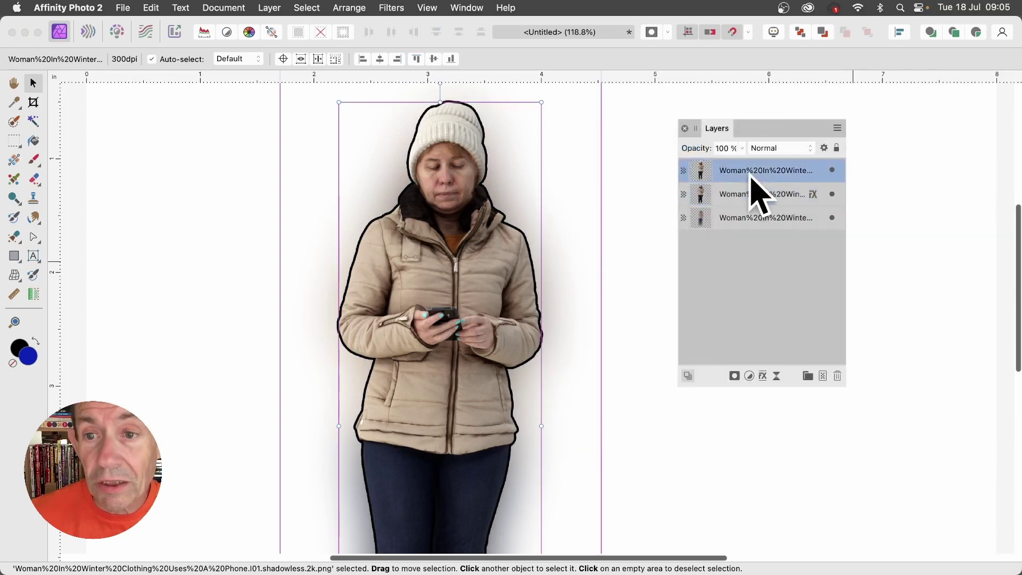
click(788, 152)
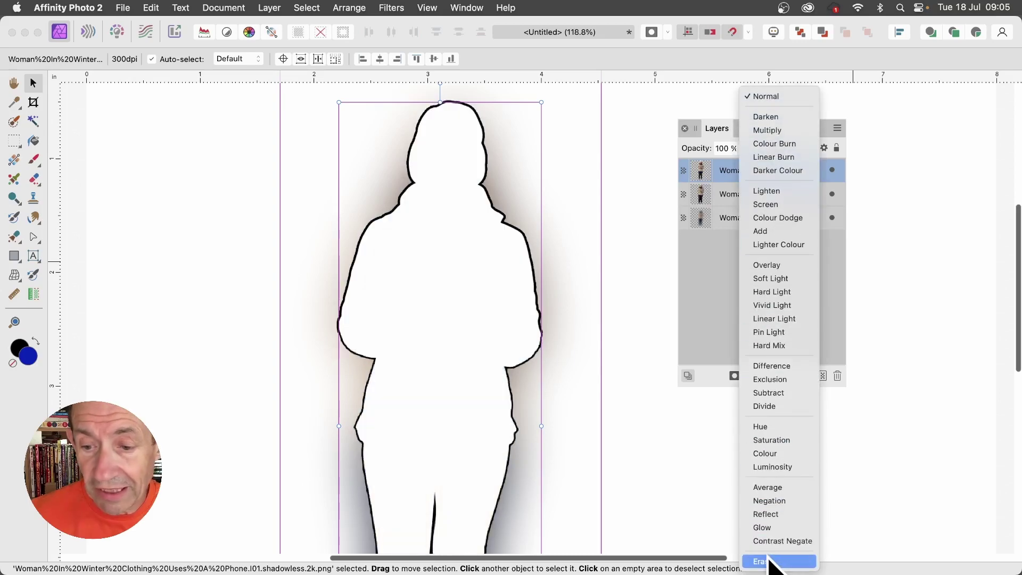
click(773, 564)
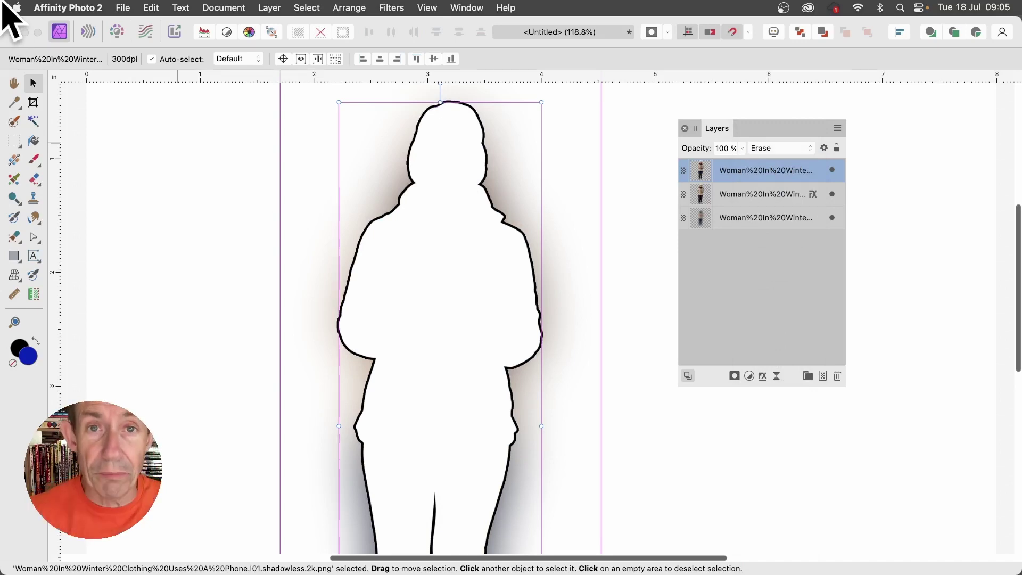
Select all three woman layers and merge them into one layer.
shift+click(744, 219)
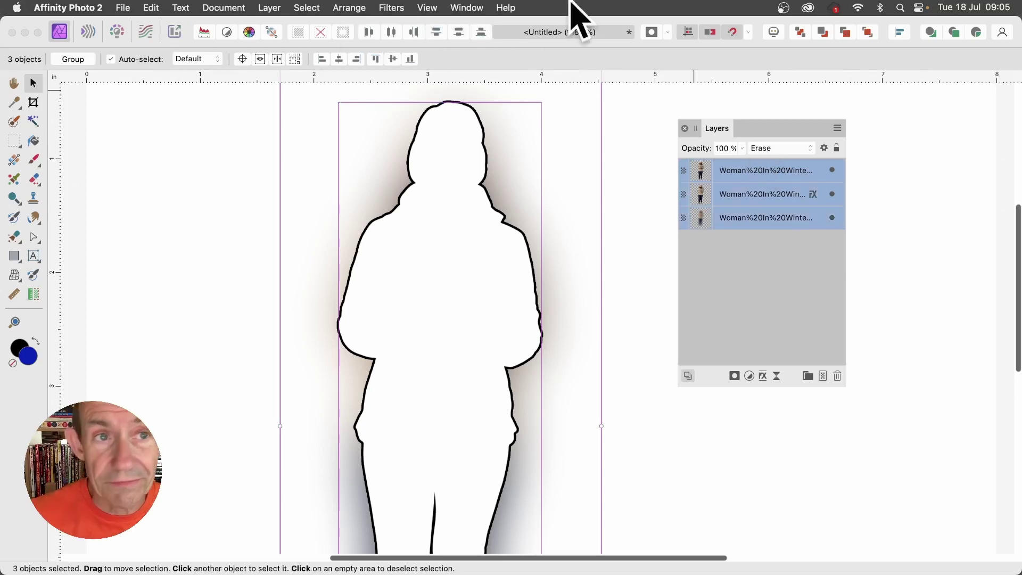
click(266, 9)
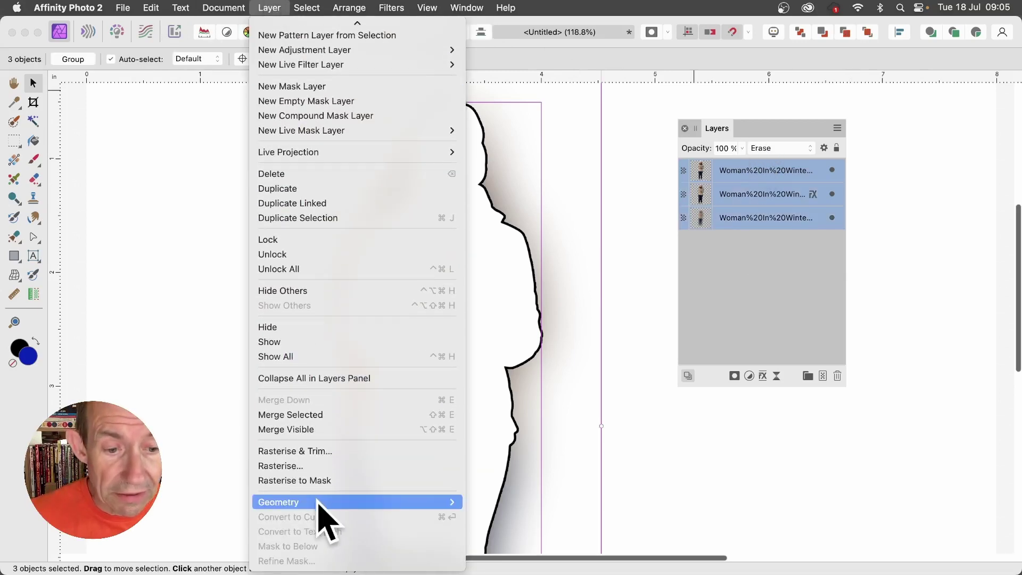
click(308, 415)
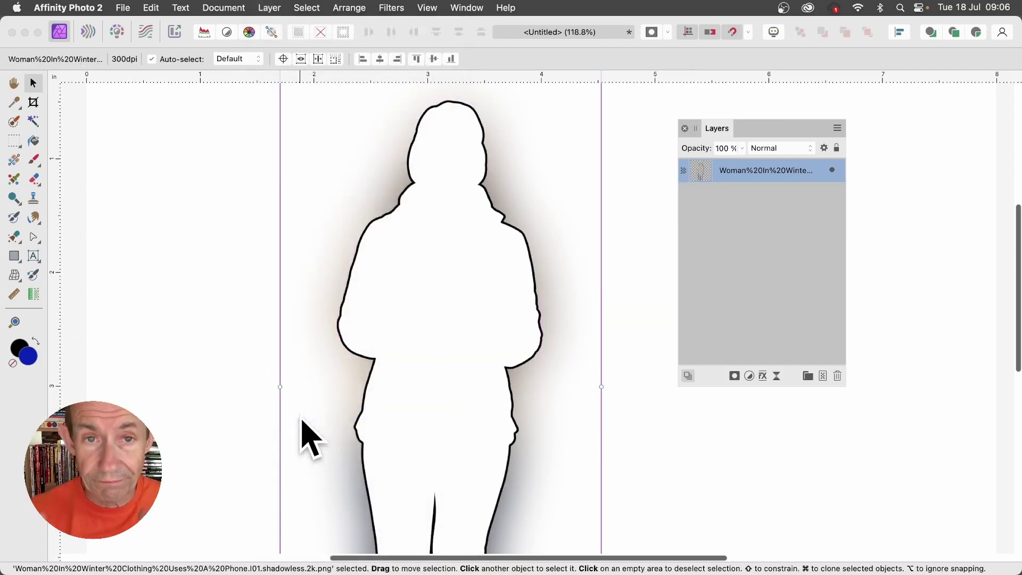
mouse_move(465, 248)
mouse_down()
mouse_move(280, 253)
mouse_move(383, 267)
mouse_move(356, 292)
mouse_move(371, 312)
mouse_up()
key(super+j)
key(super+j)
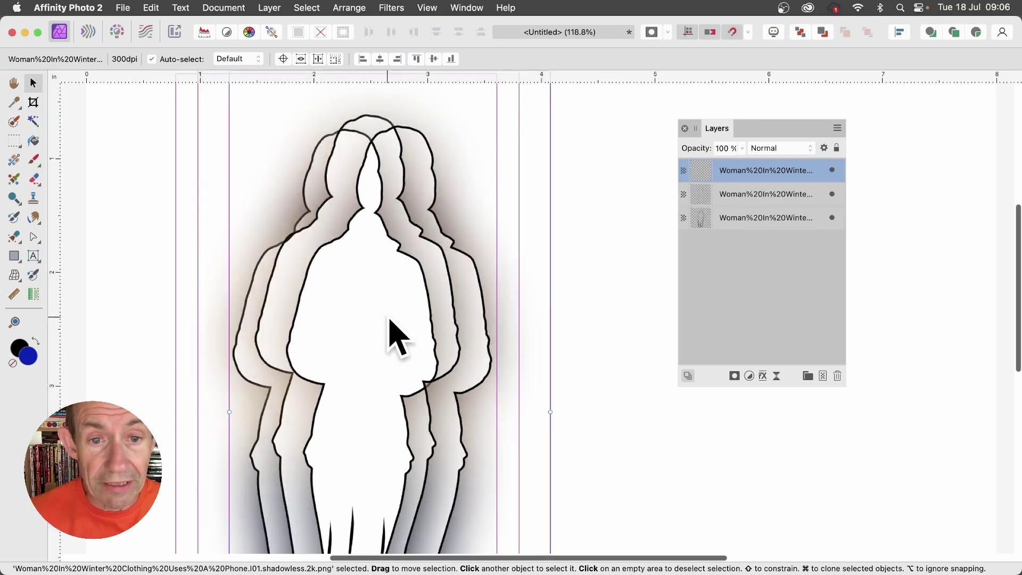
key(super+j)
key(super+j)
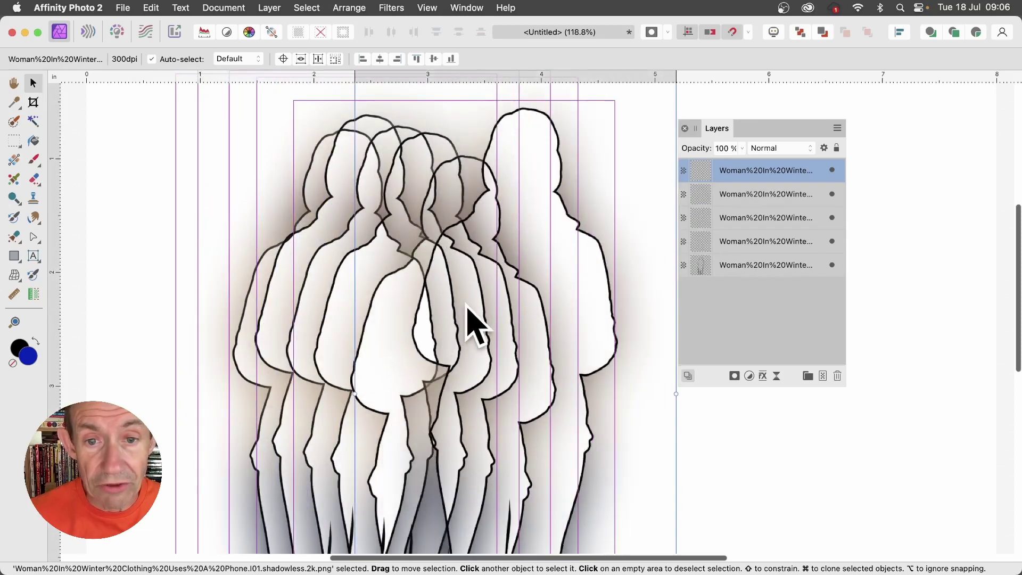
key(super+j)
key(super+j)
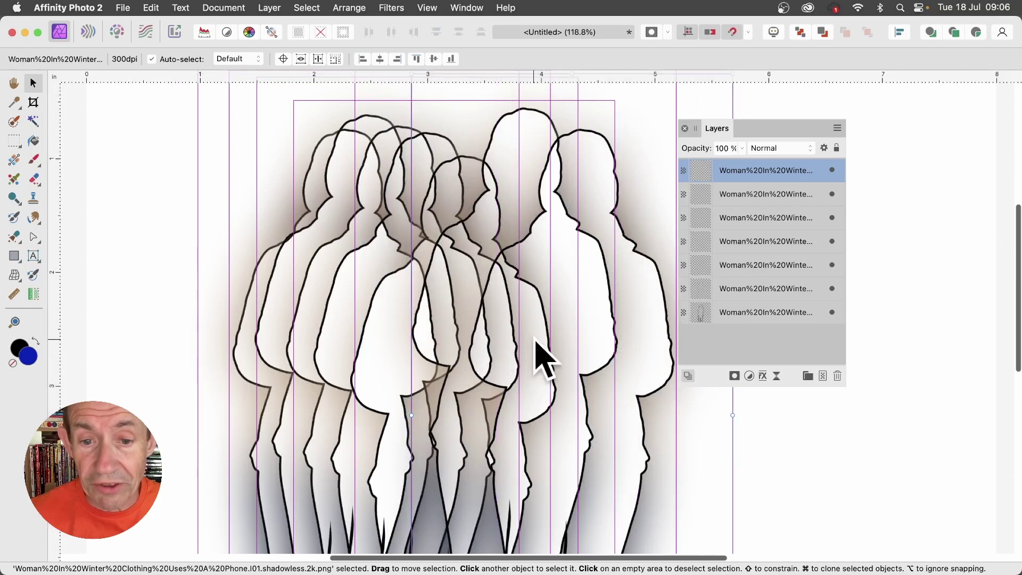
key(super+j)
key(super+j)
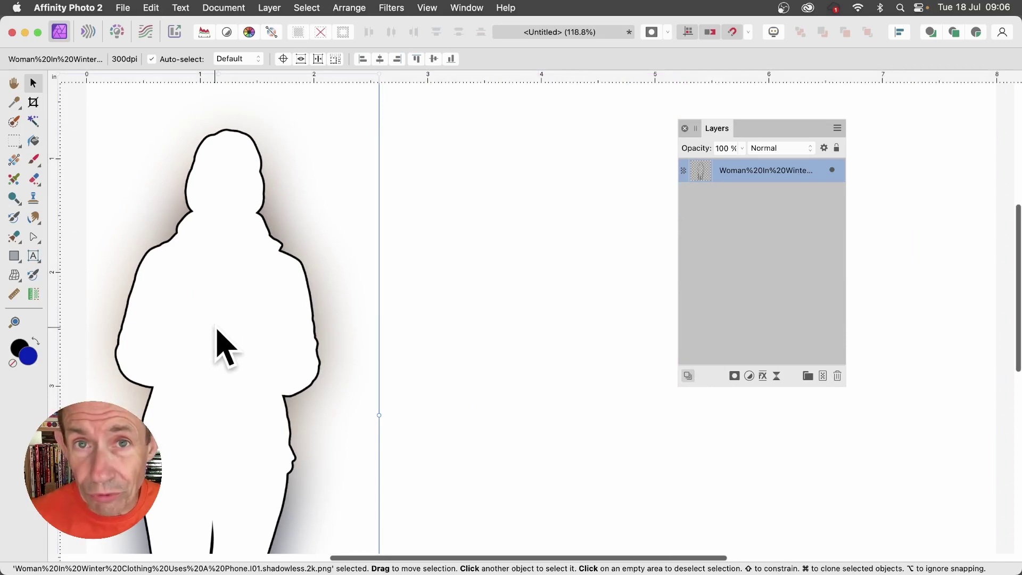
mouse_move(228, 354)
mouse_down()
mouse_move(436, 304)
mouse_move(422, 297)
mouse_move(646, 372)
mouse_move(637, 388)
mouse_move(905, 380)
mouse_move(900, 351)
mouse_up()
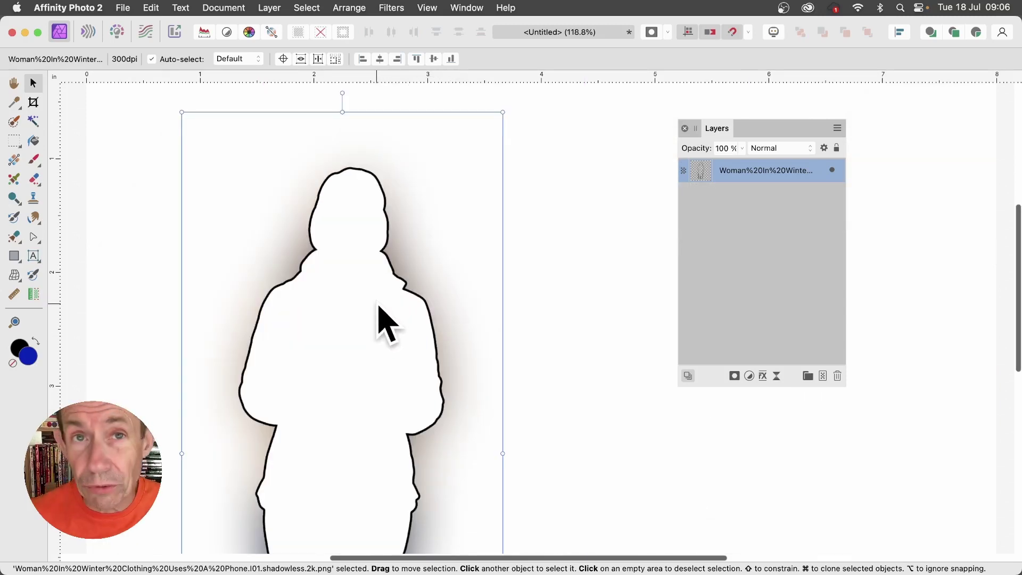
drag(362, 320, 373, 314)
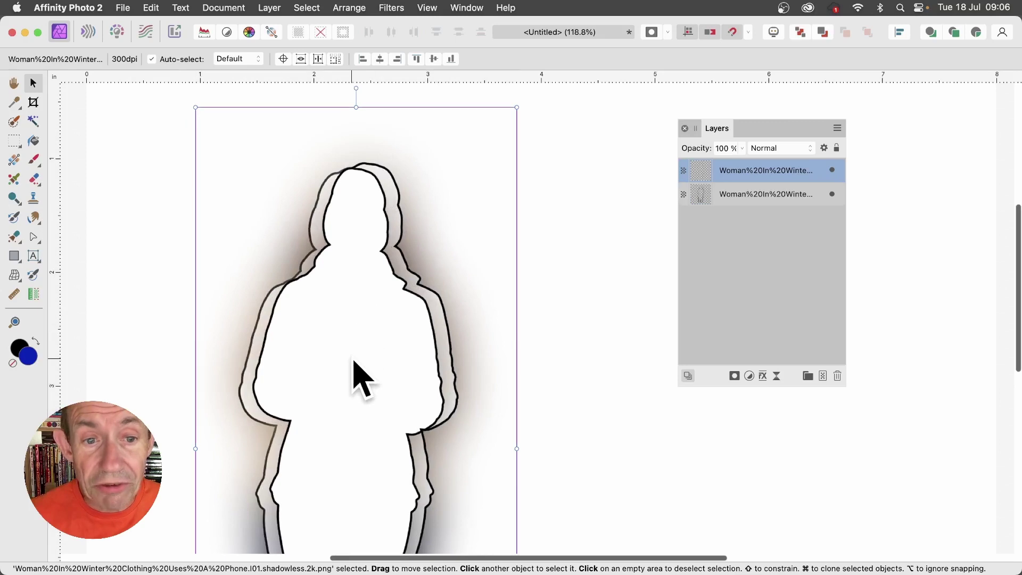
drag(353, 360, 388, 383)
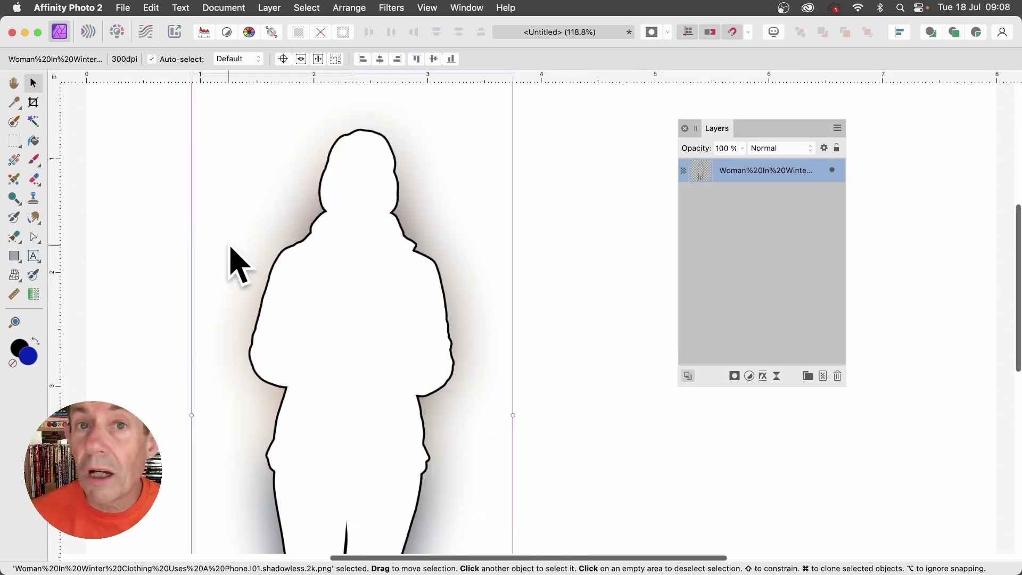
Clone the silhouette up-right and soften the copy with a roughly 6 px Gaussian Blur.
drag(388, 331, 432, 312)
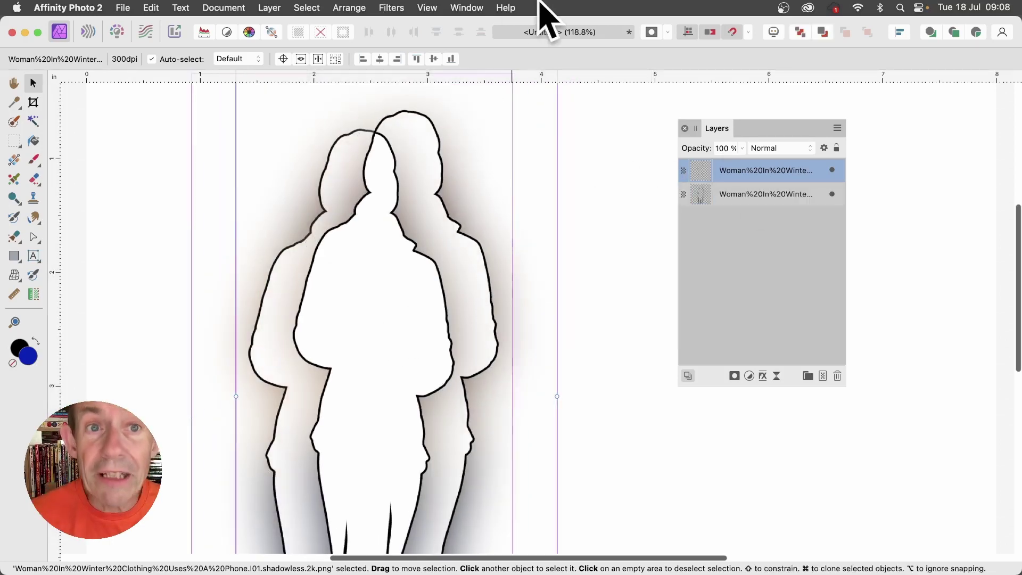
click(394, 7)
mouse_move(398, 48)
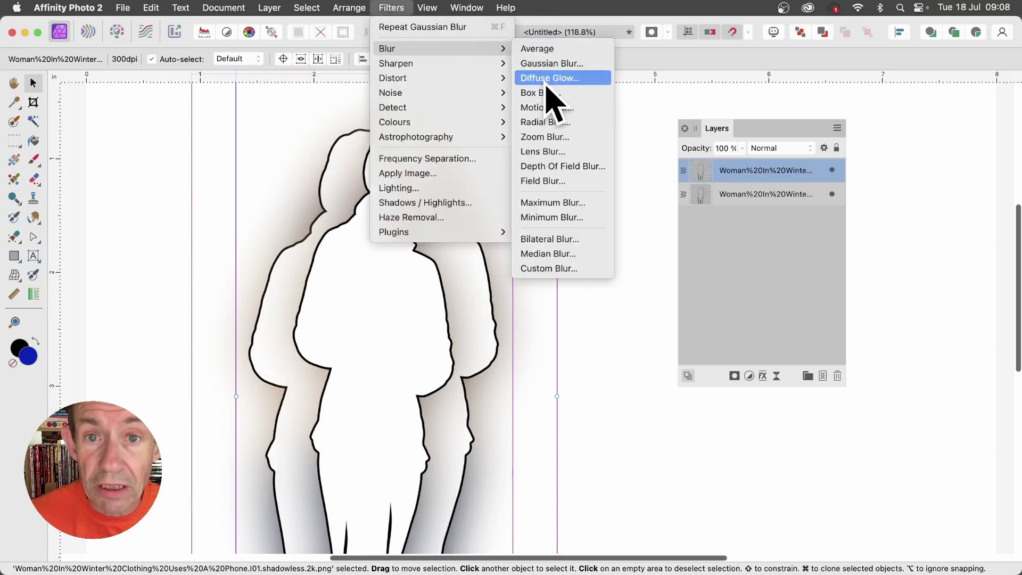
click(549, 64)
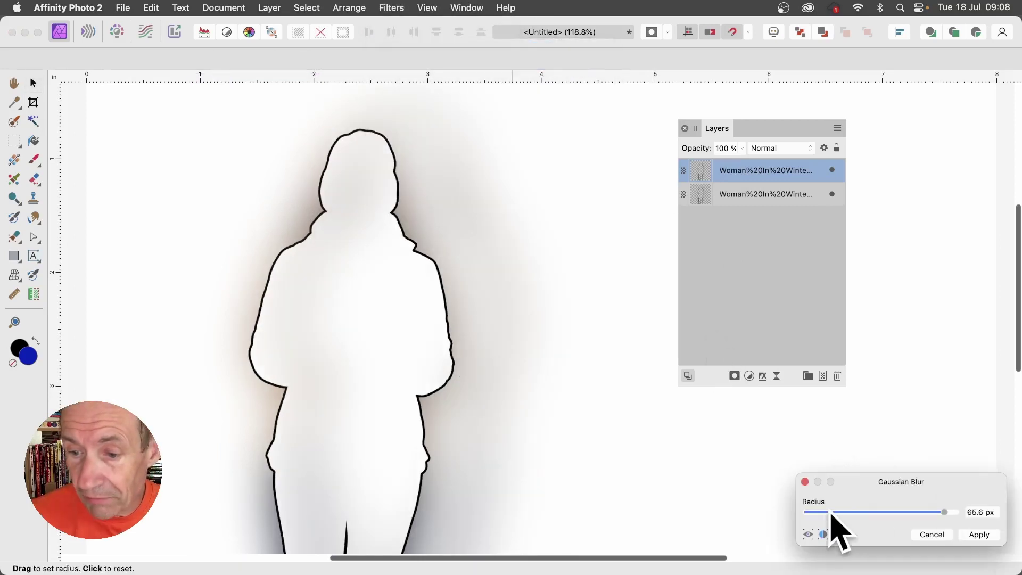
drag(829, 510, 858, 512)
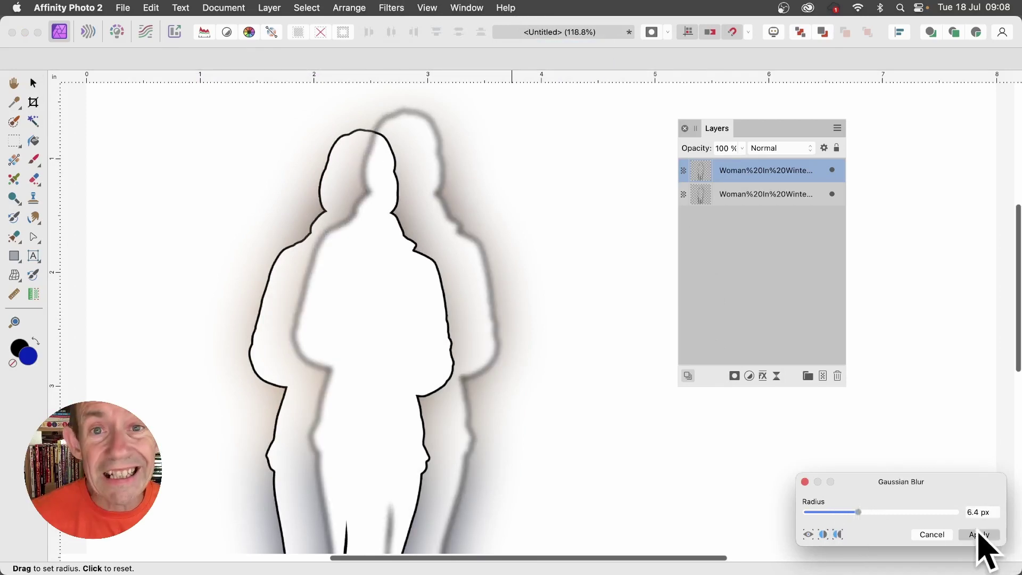
click(978, 535)
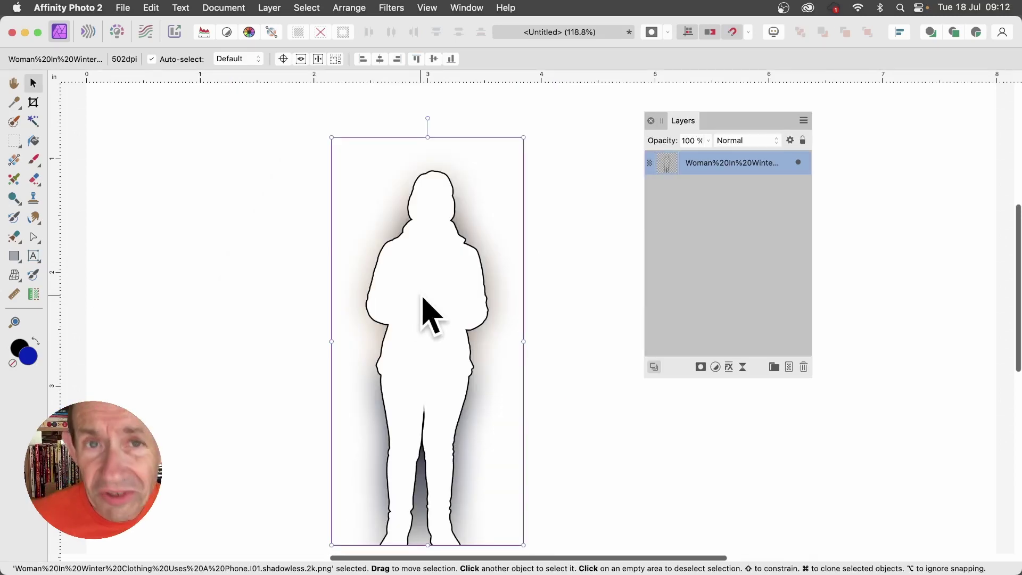
Make a resized silhouette pattern layer, clone it offset up-left, and hide the original image layer.
click(276, 7)
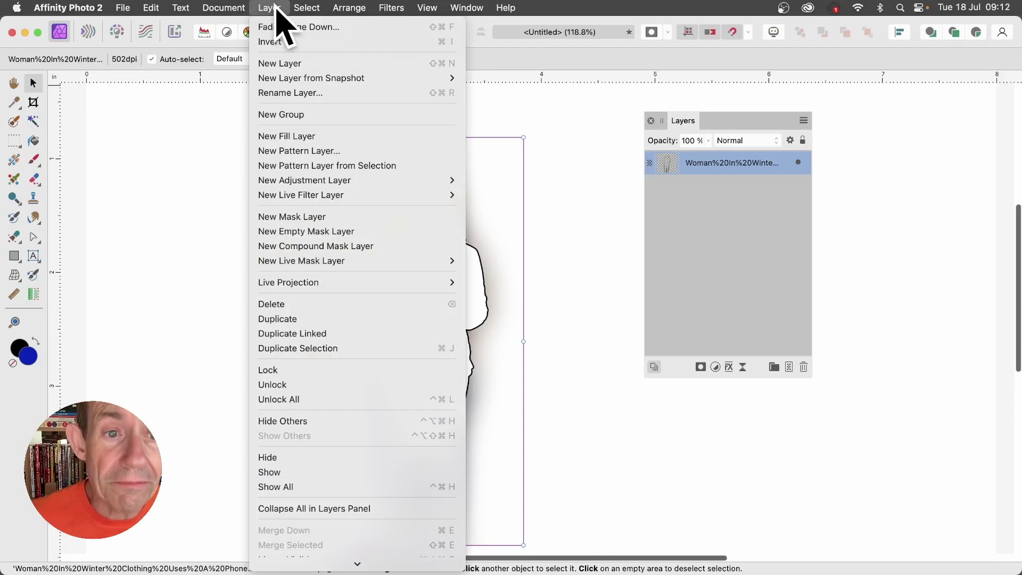
click(296, 166)
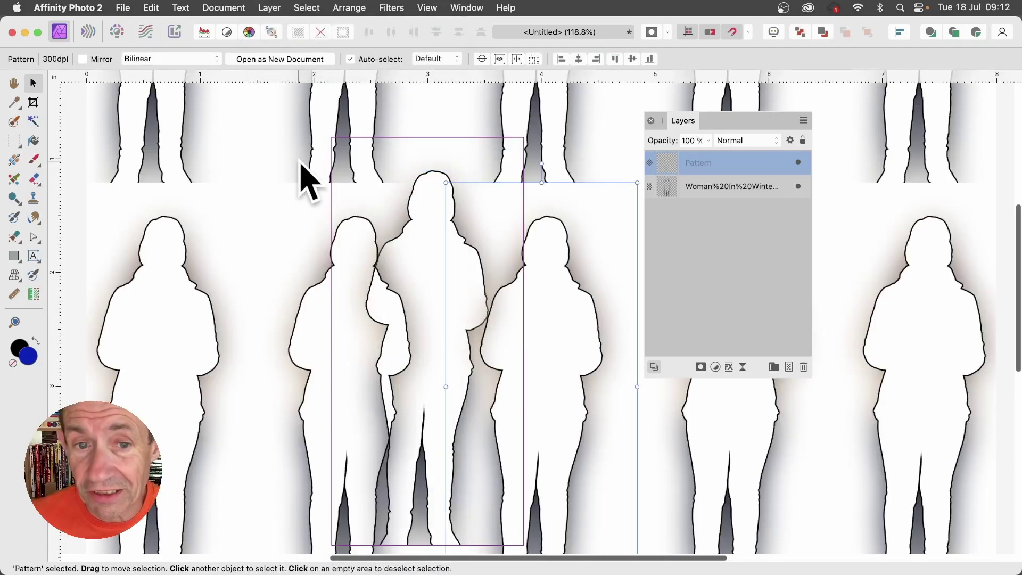
drag(433, 182, 522, 262)
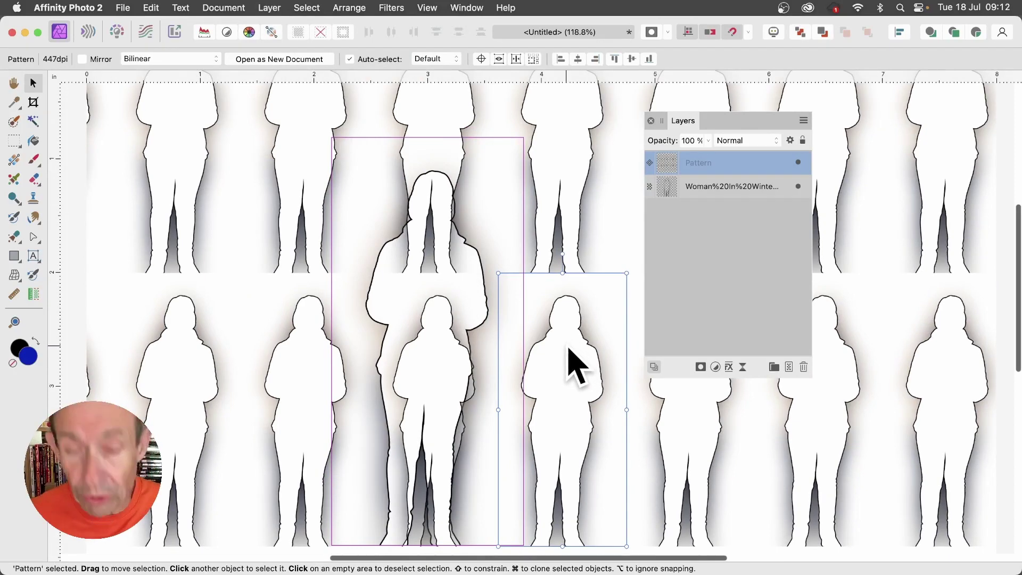
drag(573, 358, 517, 268)
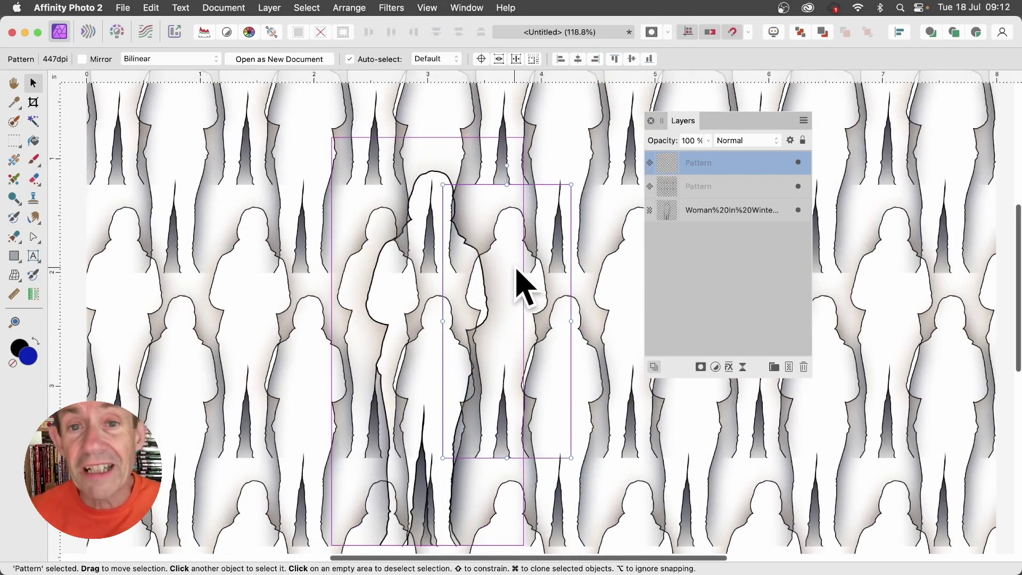
click(798, 210)
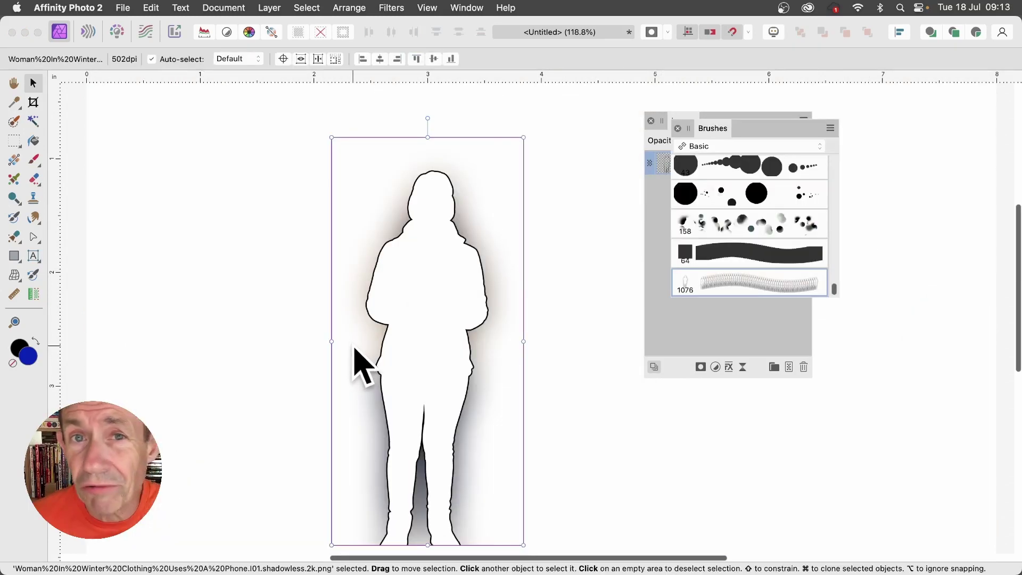
Nudge the silhouette up-left and create a new brush from it in the Brushes panel.
drag(418, 341, 404, 330)
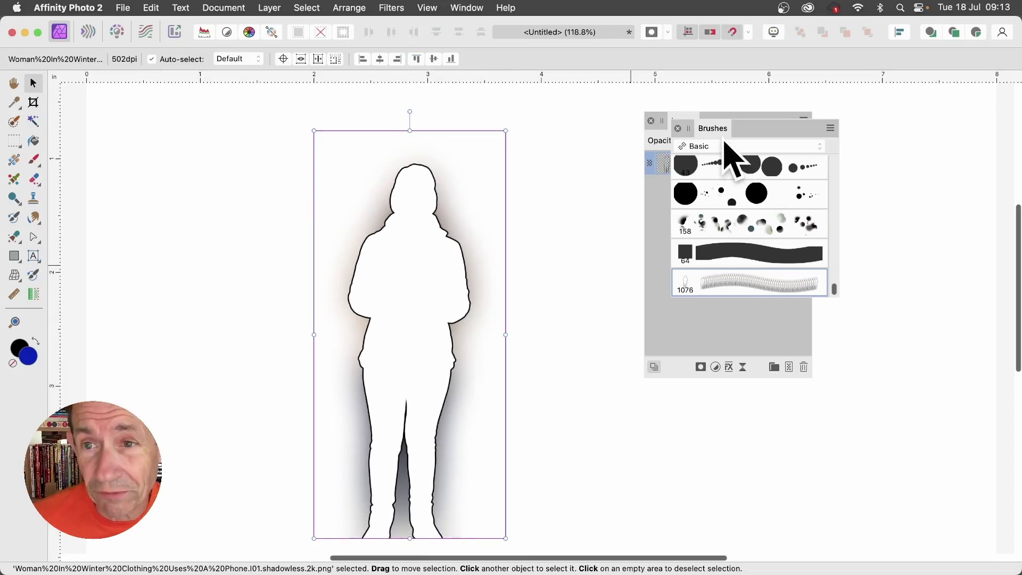
click(831, 128)
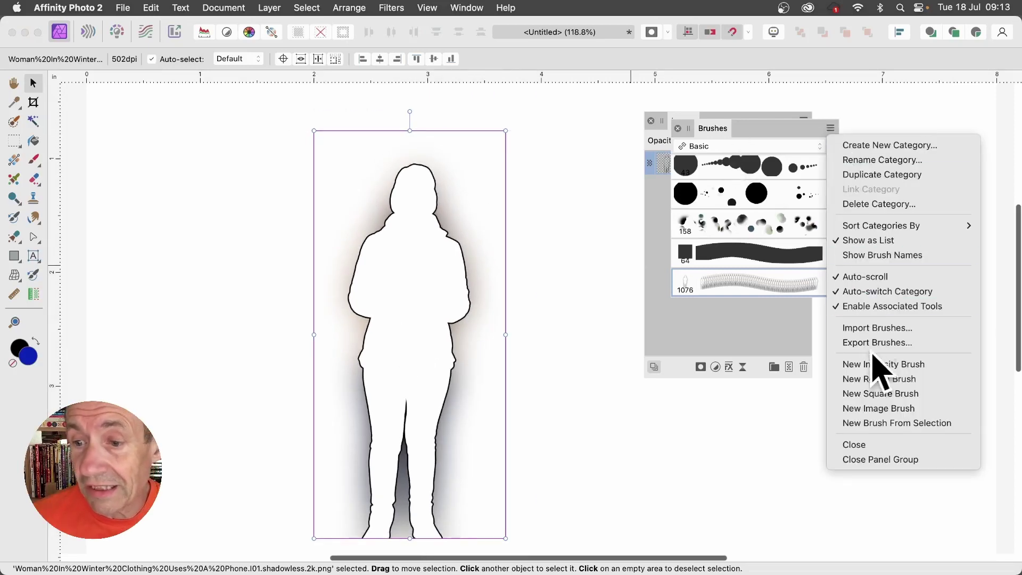
click(888, 424)
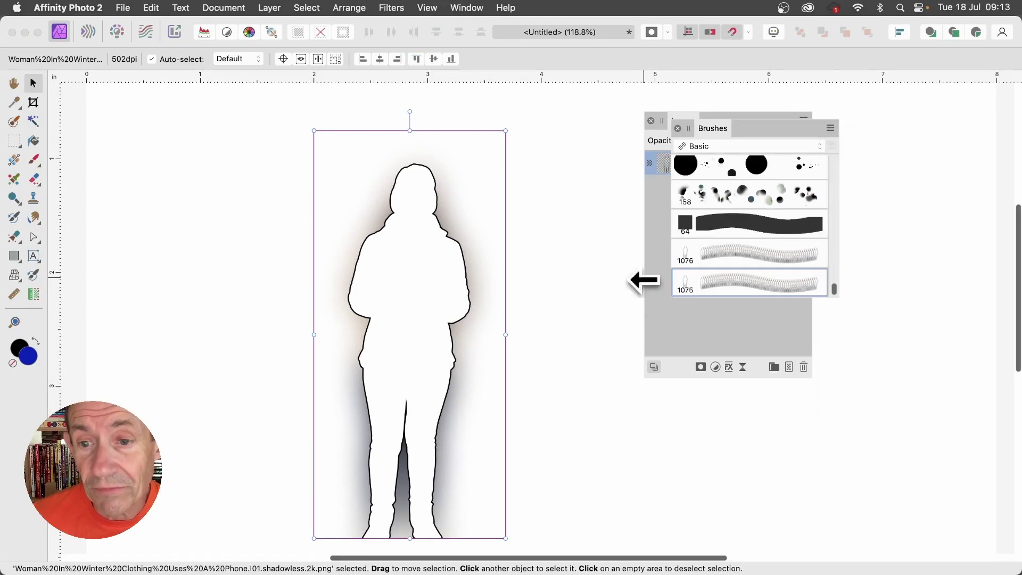
Set the new brush to 353.5 px size, wider spacing and about 53% size jitter.
double_click(692, 290)
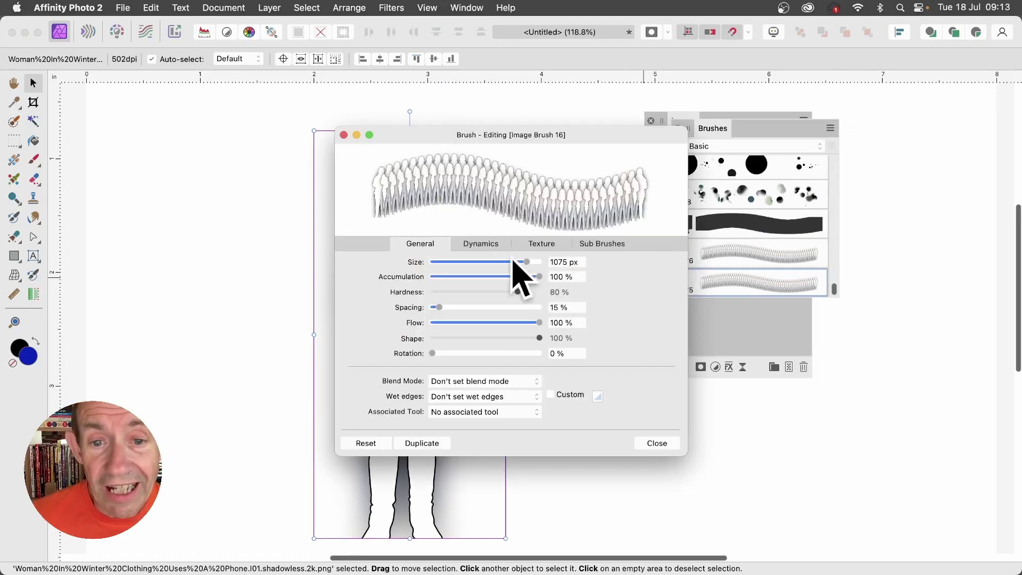
drag(527, 262, 509, 262)
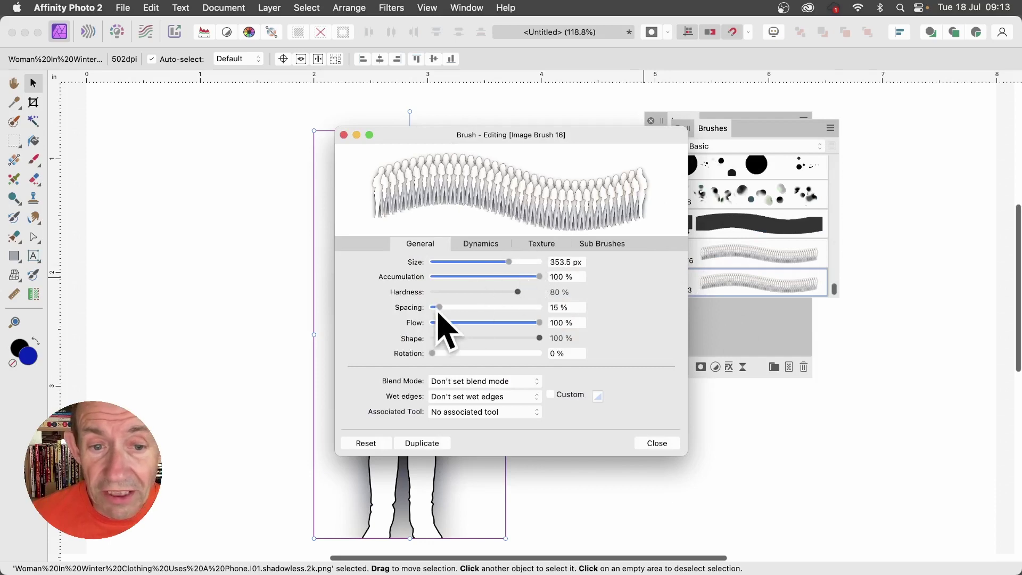
drag(438, 315, 467, 322)
click(481, 244)
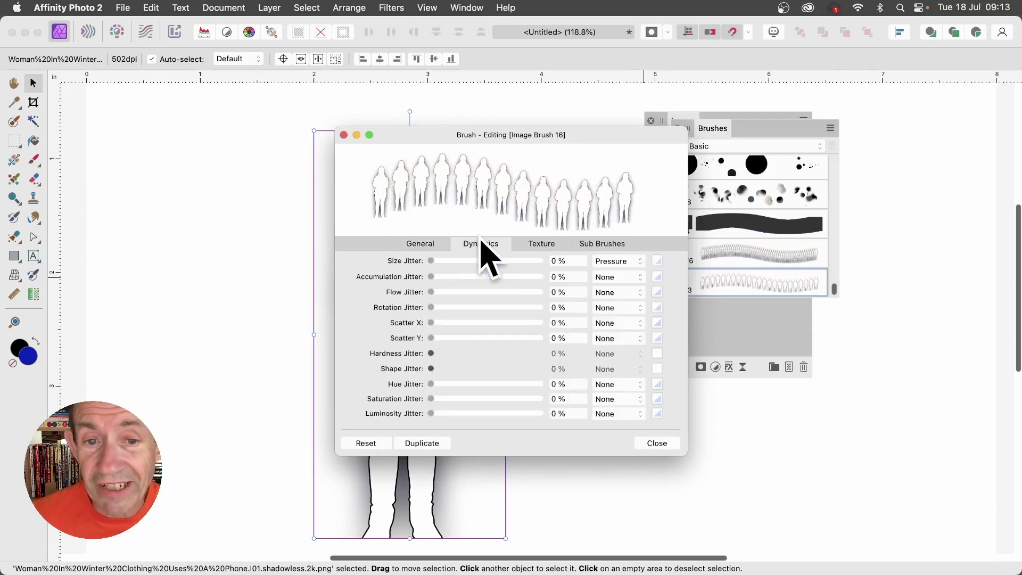
drag(431, 261, 491, 261)
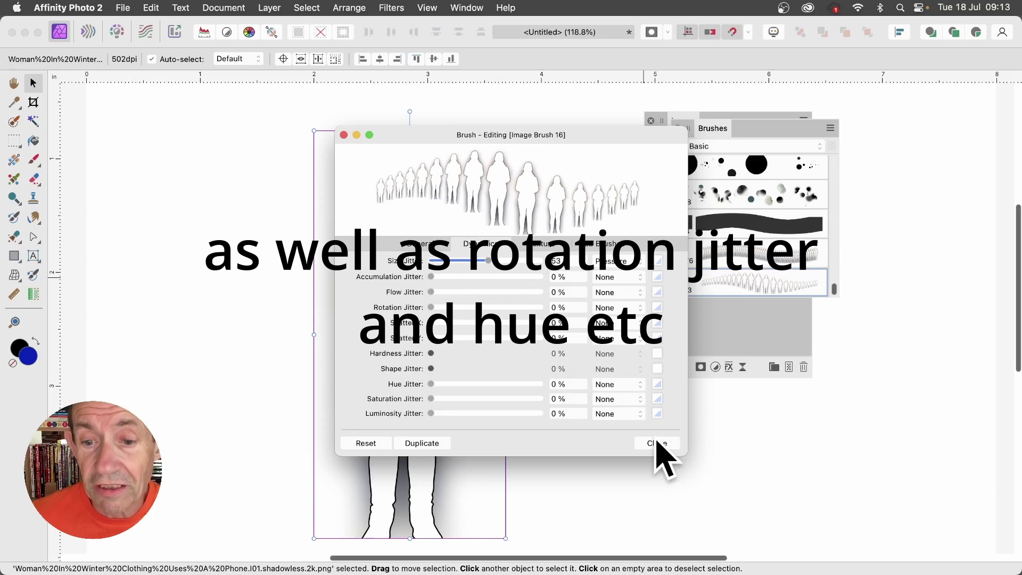
click(658, 443)
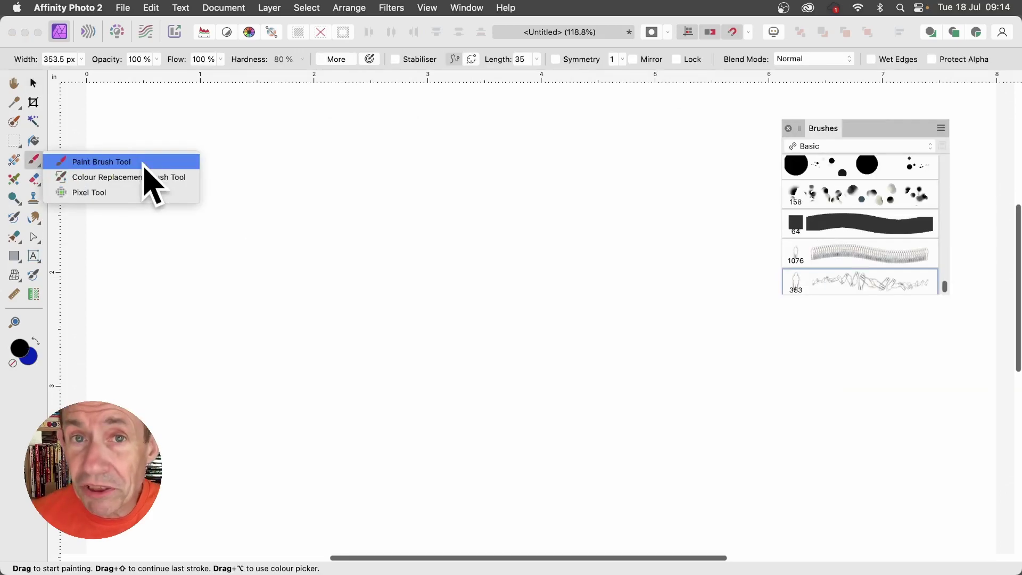
Paint a diagonal stroke of scattered silhouette figures with the Paint Brush Tool.
click(143, 166)
mouse_move(283, 183)
mouse_down()
mouse_move(530, 194)
mouse_move(568, 264)
mouse_move(661, 369)
mouse_move(673, 293)
mouse_move(463, 235)
mouse_move(477, 218)
mouse_move(307, 153)
mouse_move(206, 266)
mouse_move(162, 433)
mouse_move(158, 497)
mouse_move(553, 508)
mouse_up()
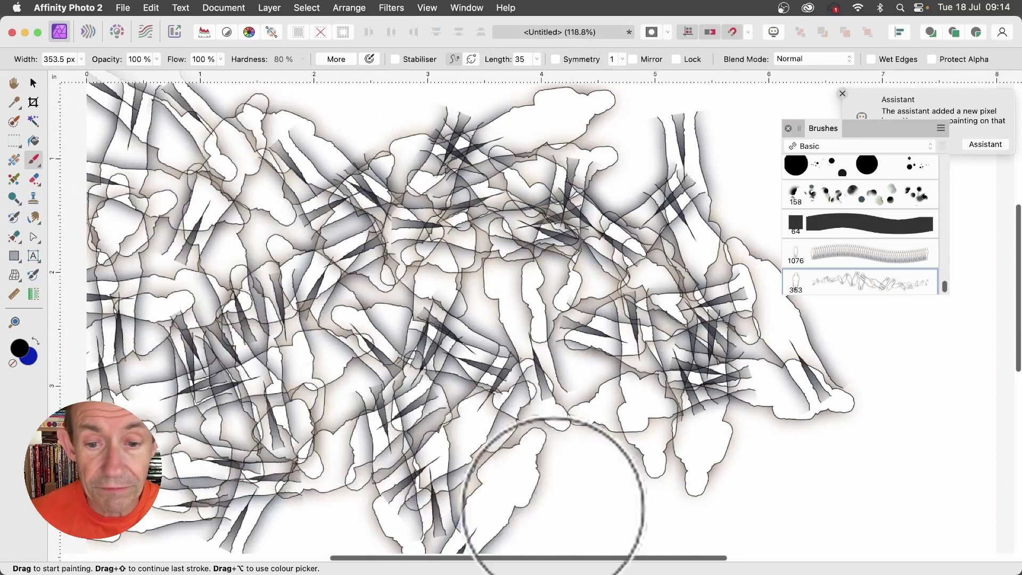